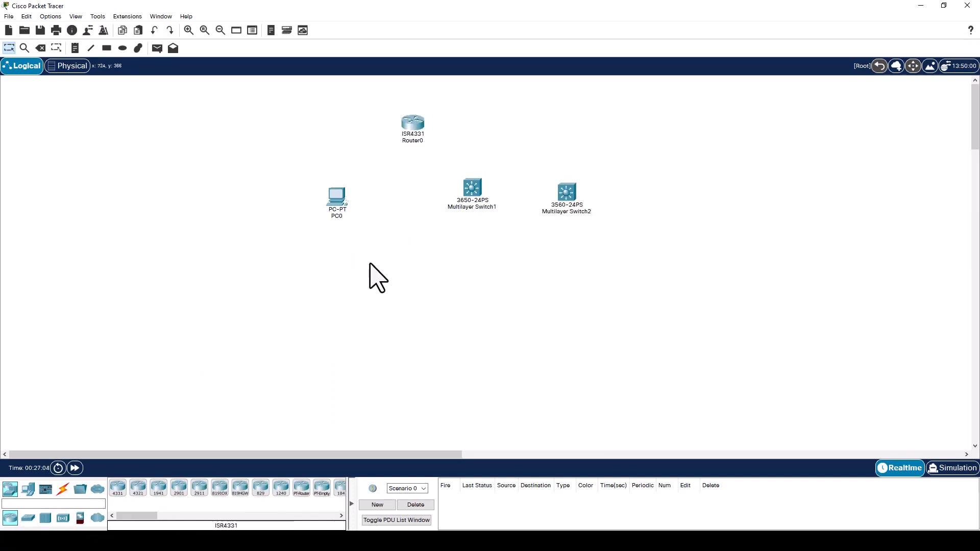
Reposition Multilayer Switch1 slightly and run a console cable from PC0's RS 232 port to Router0's Console port.
{"action": "left_click_drag", "start_coordinate": [472, 187], "coordinate": [466, 191]}
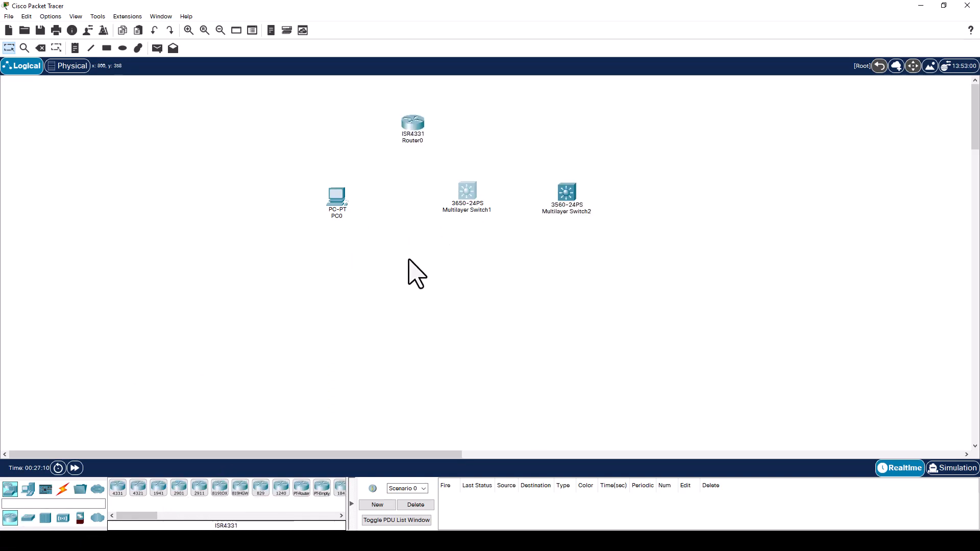
{"action": "left_click", "coordinate": [63, 490]}
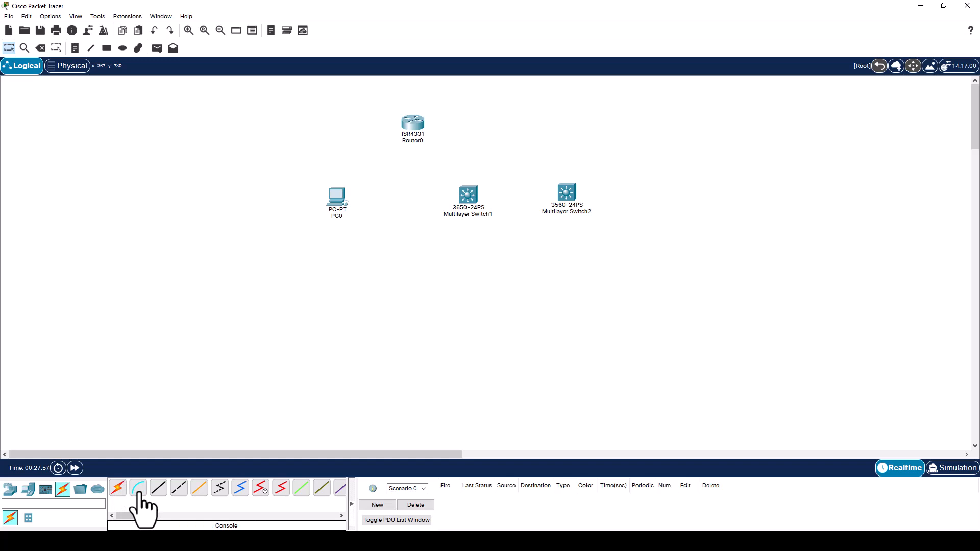
{"action": "left_click", "coordinate": [138, 489]}
{"action": "left_click", "coordinate": [336, 197]}
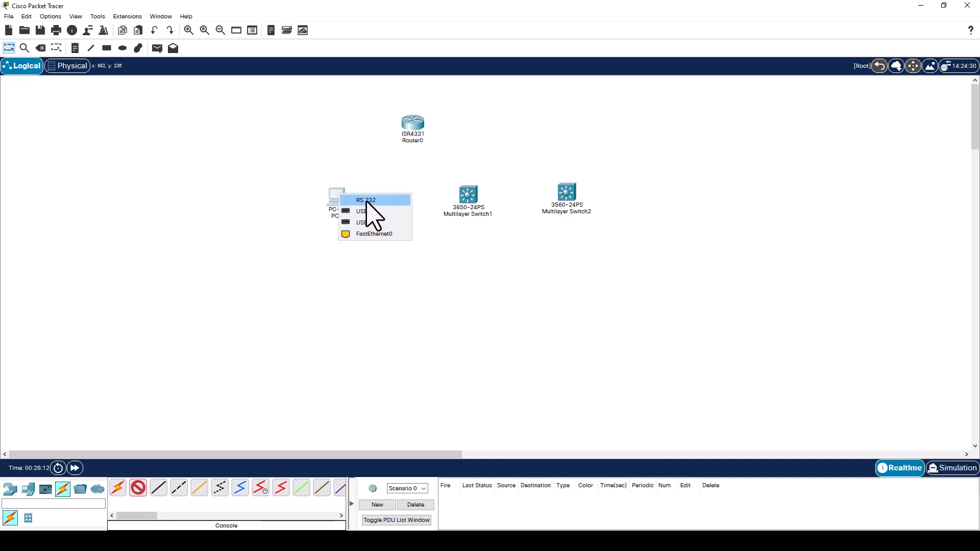
{"action": "left_click", "coordinate": [366, 200]}
{"action": "left_click", "coordinate": [411, 124]}
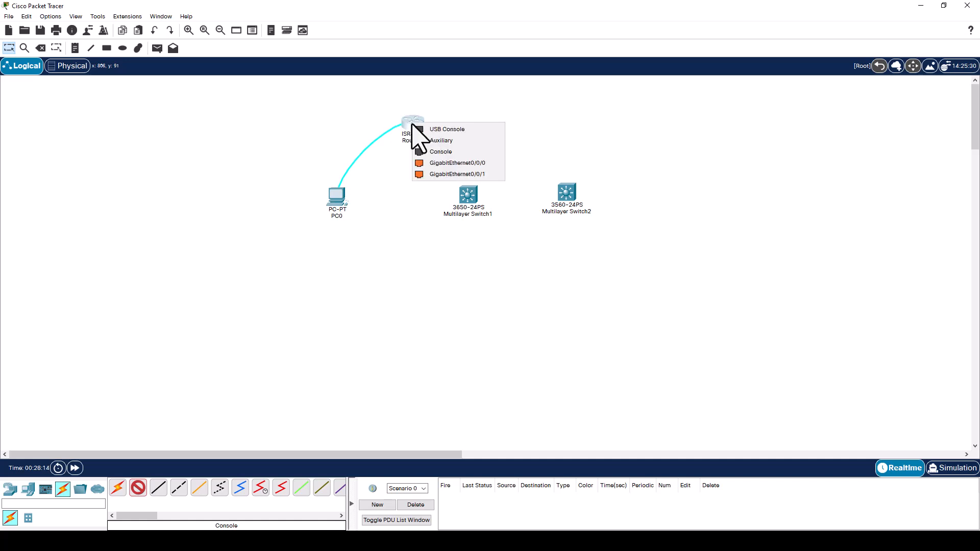
{"action": "left_click", "coordinate": [440, 153]}
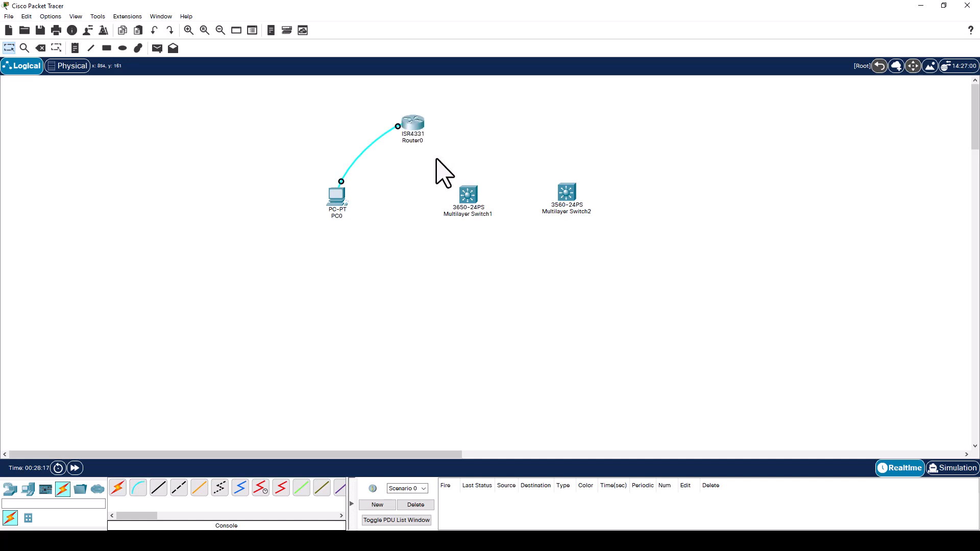
Connect PC0's FastEthernet0 to GigabitEthernet1/0/1 on Multilayer Switch1 with a copper straight-through cable.
{"action": "left_click", "coordinate": [160, 488]}
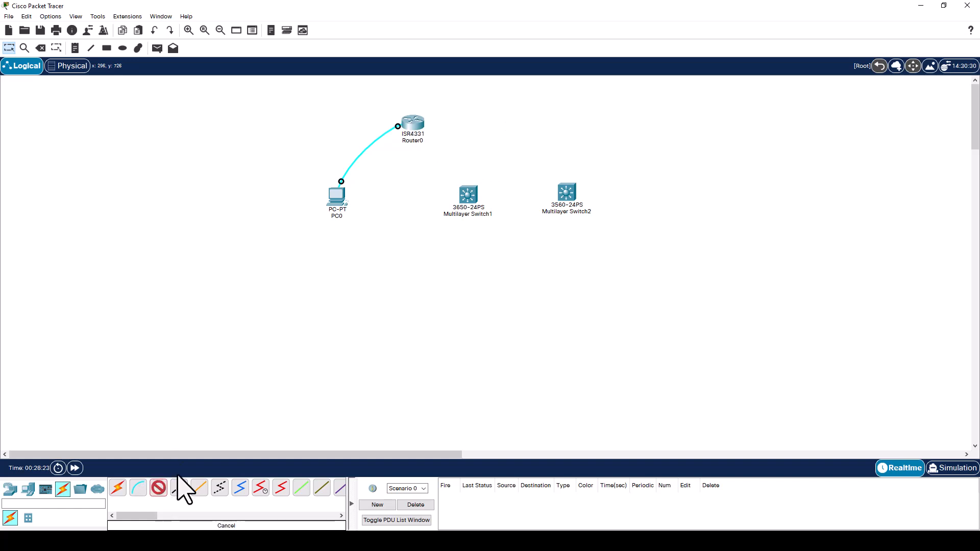
{"action": "left_click", "coordinate": [339, 198]}
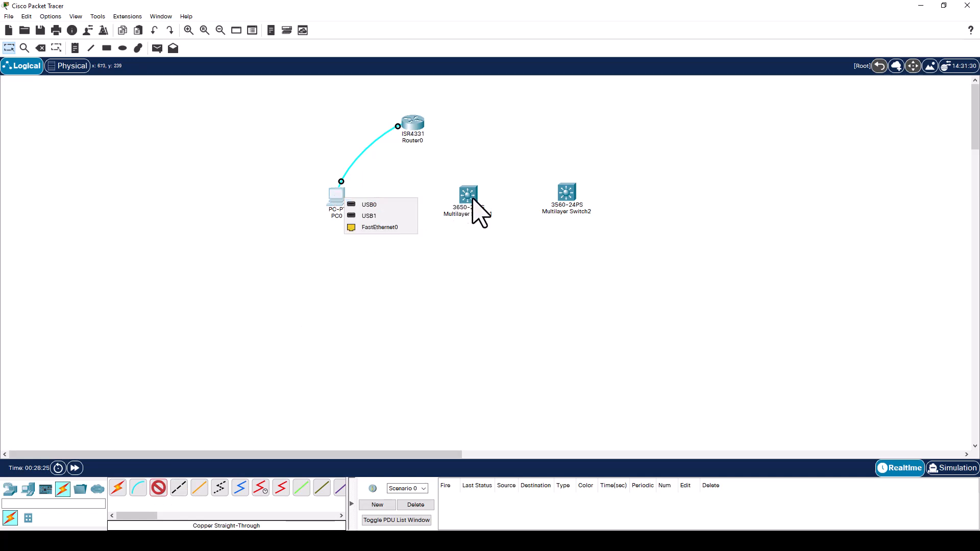
{"action": "left_click", "coordinate": [380, 227]}
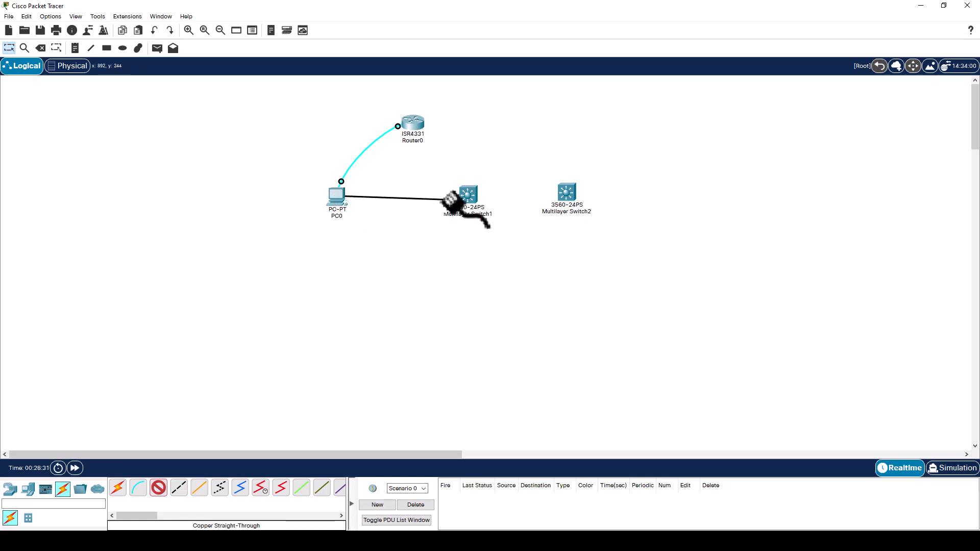
{"action": "left_click", "coordinate": [467, 196]}
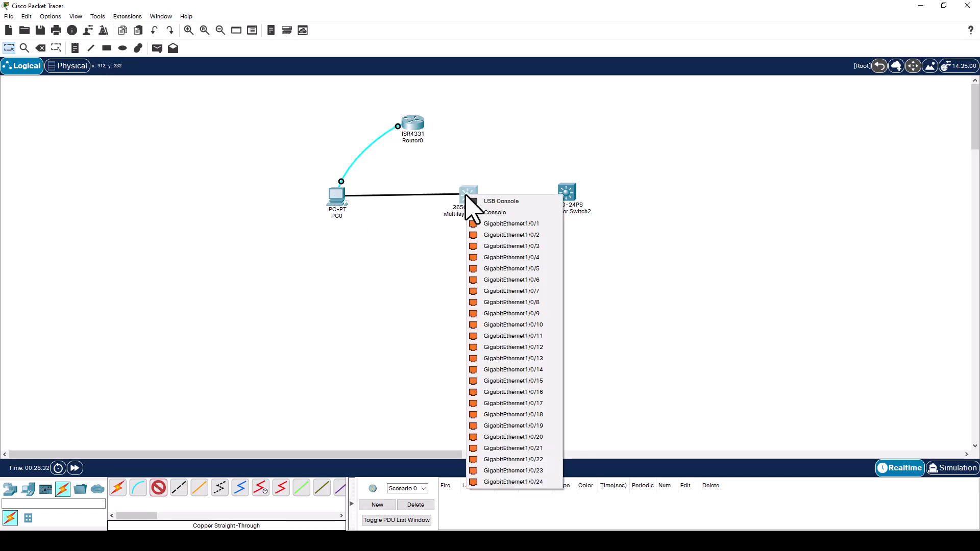
{"action": "left_click", "coordinate": [501, 225]}
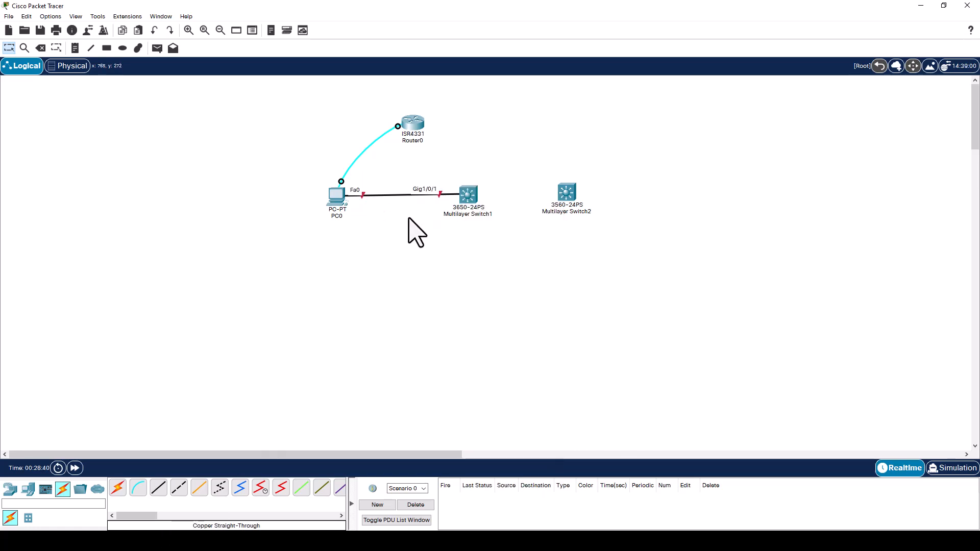
{"action": "left_click_drag", "start_coordinate": [358, 138], "coordinate": [619, 192]}
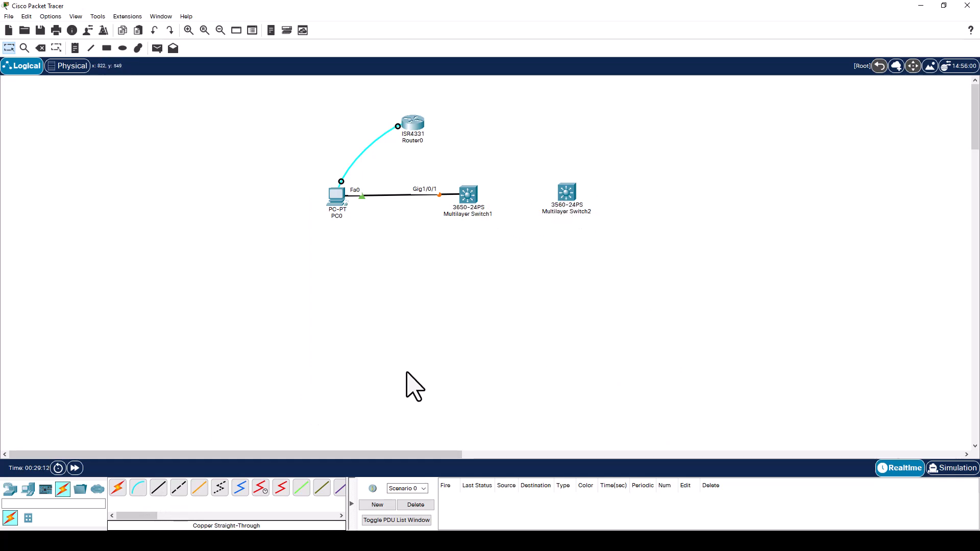
Connect GigabitEthernet1/0/24 on Multilayer Switch1 to GigabitEthernet0/1 on Multilayer Switch2 with a copper cross-over cable.
{"action": "left_click", "coordinate": [179, 490]}
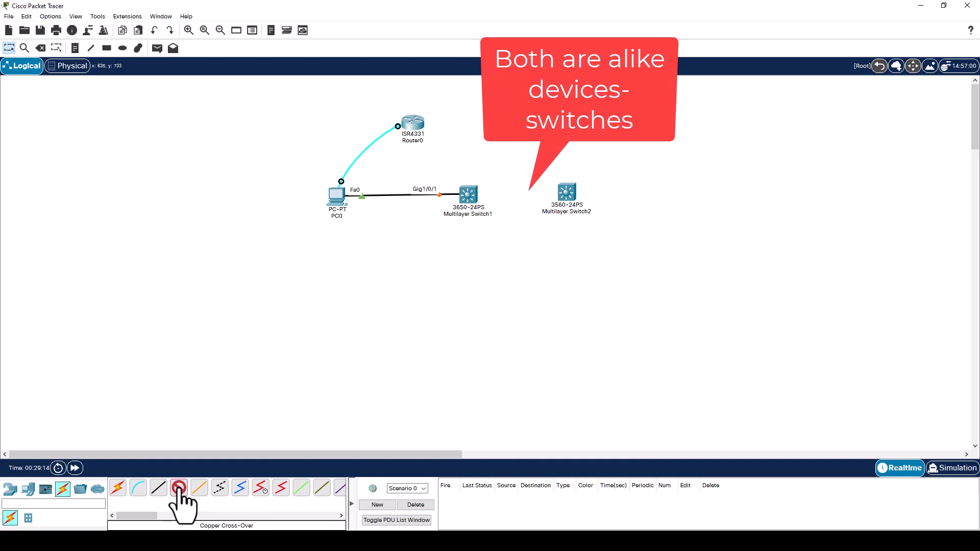
{"action": "left_click", "coordinate": [477, 196]}
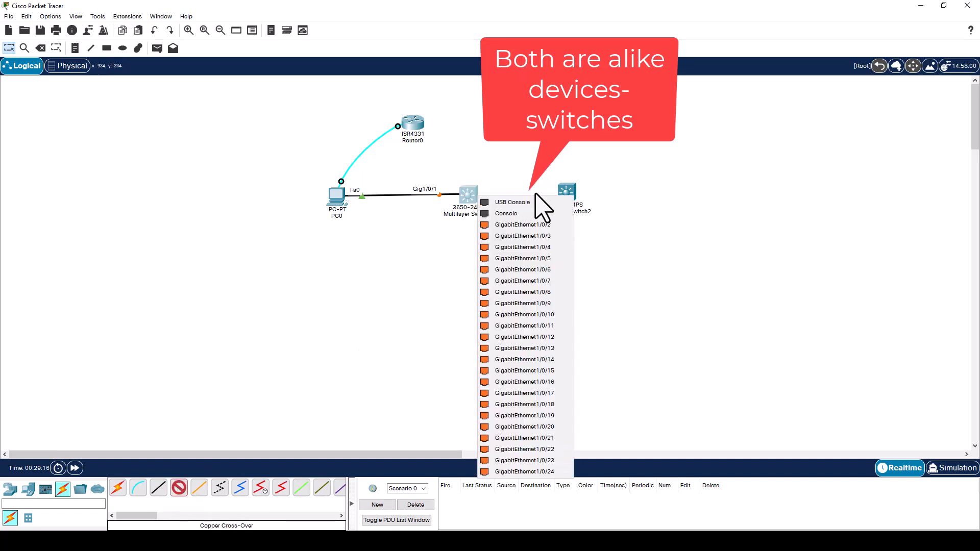
{"action": "left_click", "coordinate": [545, 472]}
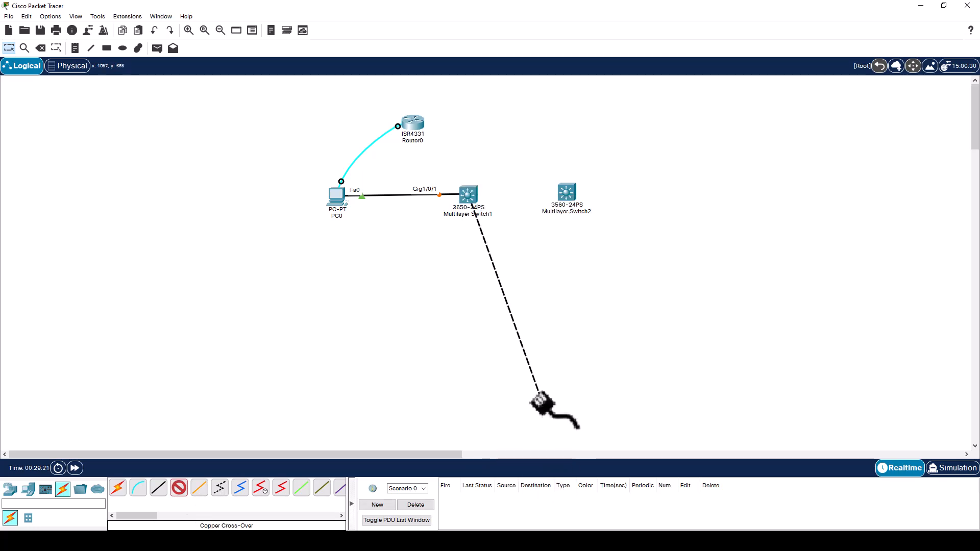
{"action": "left_click", "coordinate": [561, 192]}
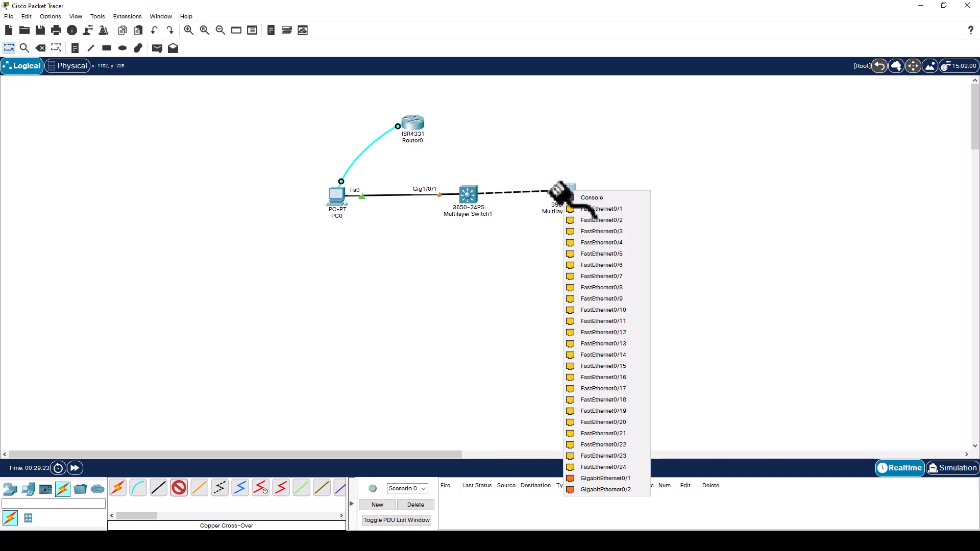
{"action": "left_click", "coordinate": [605, 478]}
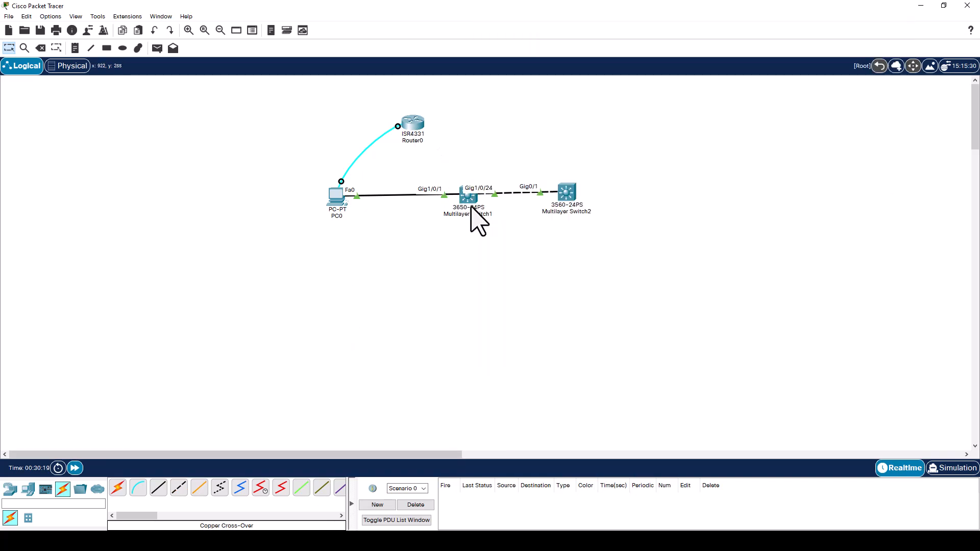
Connect Router0's GigabitEthernet0/0/0 to GigabitEthernet1/0/23 on Multilayer Switch1 with a copper straight-through cable.
{"action": "left_click", "coordinate": [161, 490]}
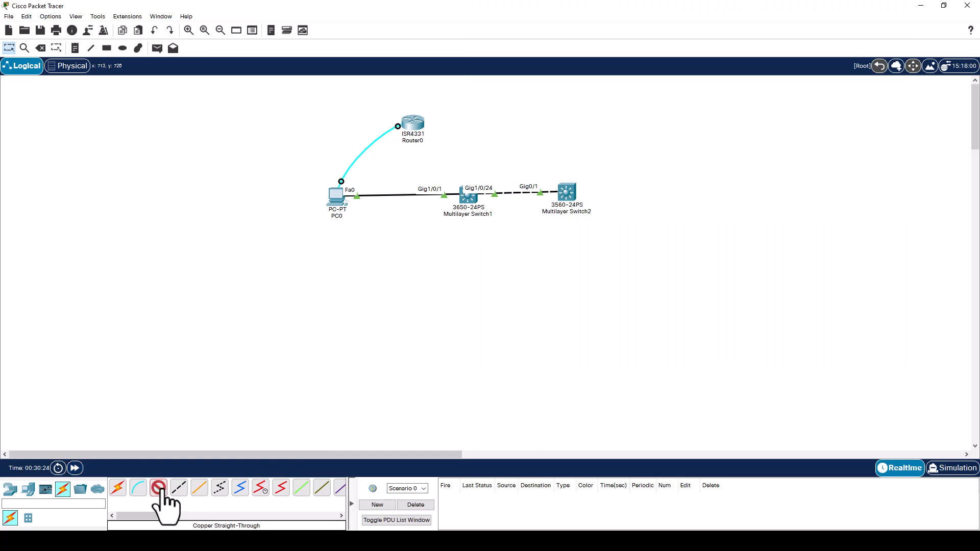
{"action": "left_click", "coordinate": [418, 125]}
{"action": "left_click", "coordinate": [449, 166]}
{"action": "left_click", "coordinate": [468, 197]}
{"action": "left_click", "coordinate": [476, 295]}
Open Router0's command line, answer no to the initial configuration dialog and start the session.
{"action": "left_click", "coordinate": [414, 125]}
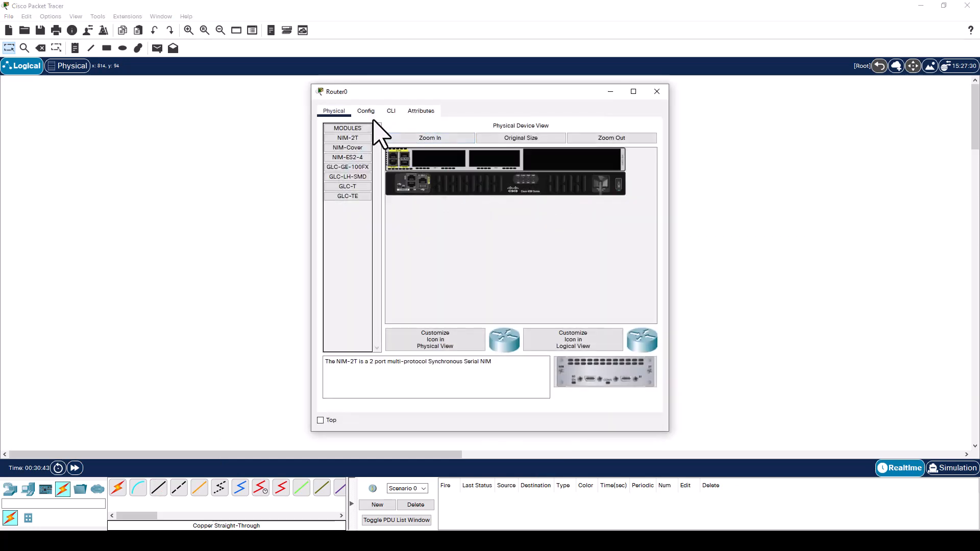
{"action": "left_click", "coordinate": [391, 111]}
{"action": "key", "text": "Return"}
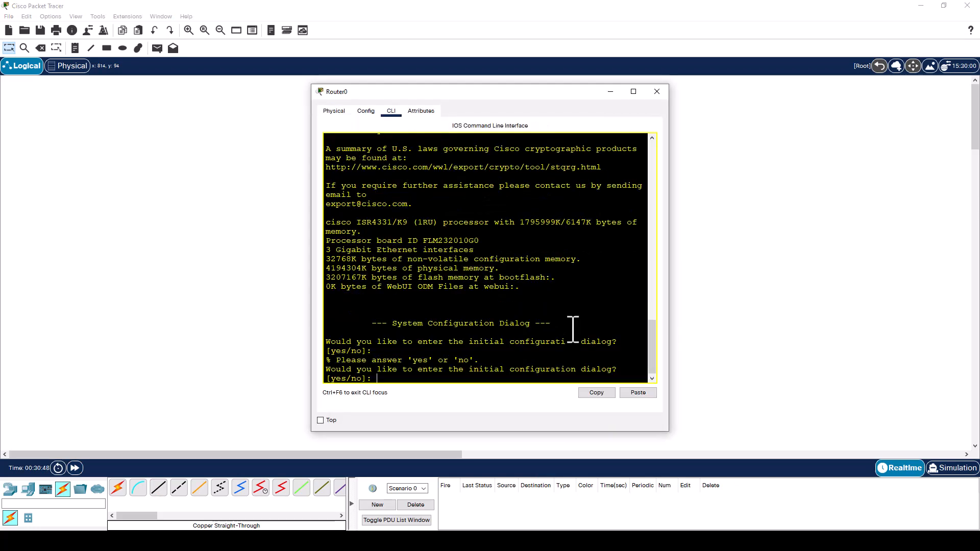
{"action": "type", "text": "no"}
{"action": "key", "text": "Return"}
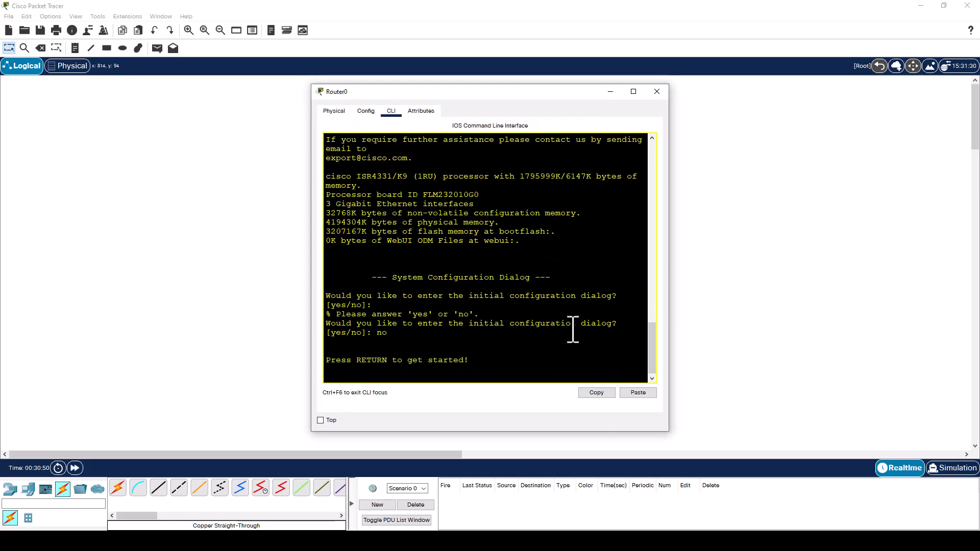
{"action": "key", "text": "Return"}
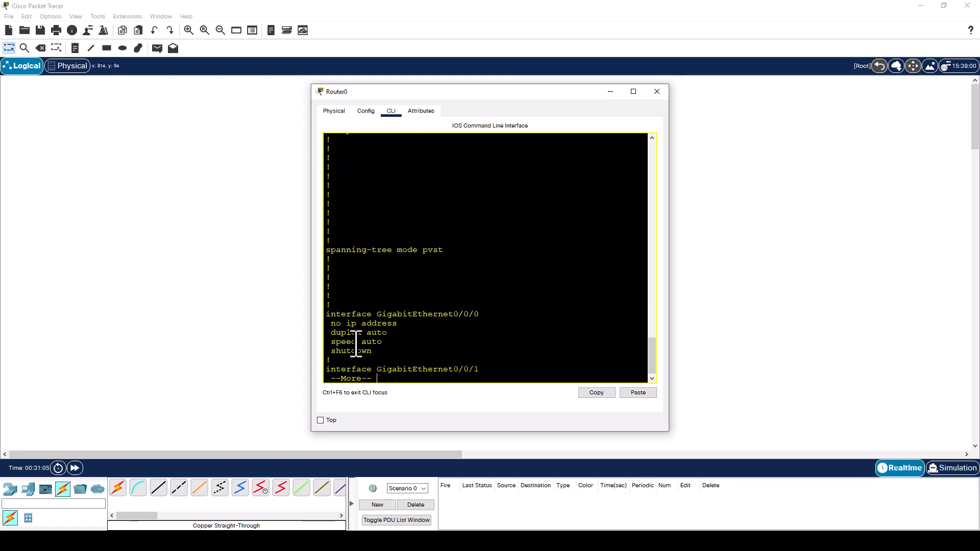
Enable Router0's interface g0/0/0 with no shut from configuration mode, close the router window and fast-forward the network time.
{"action": "type", "text": "qconf t"}
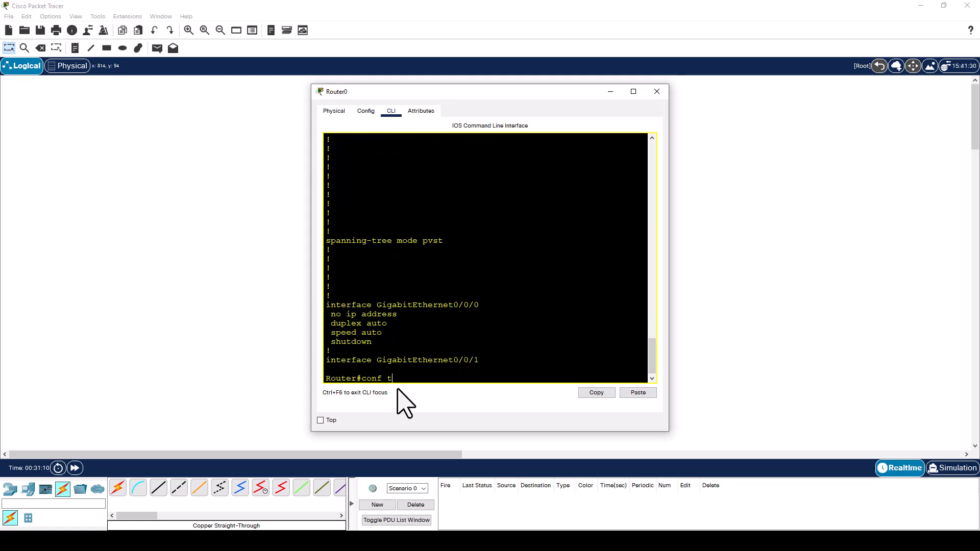
{"action": "key", "text": "Return"}
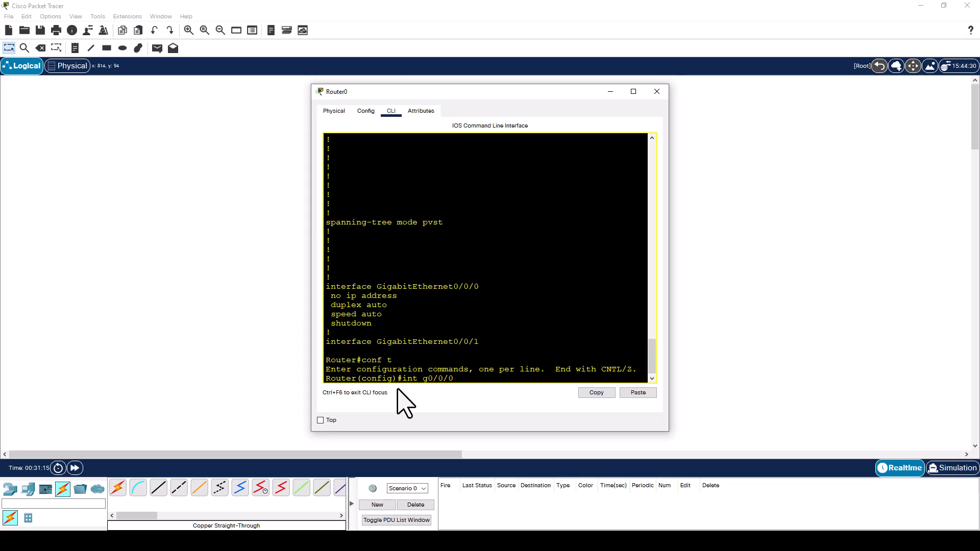
{"action": "type", "text": "int g0/0/0"}
{"action": "key", "text": "Return"}
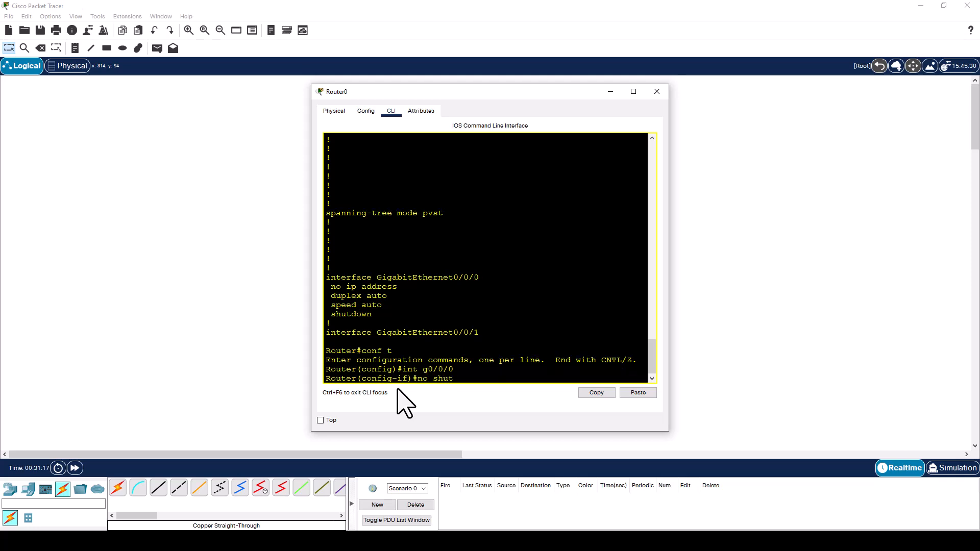
{"action": "type", "text": "no shut"}
{"action": "key", "text": "Return"}
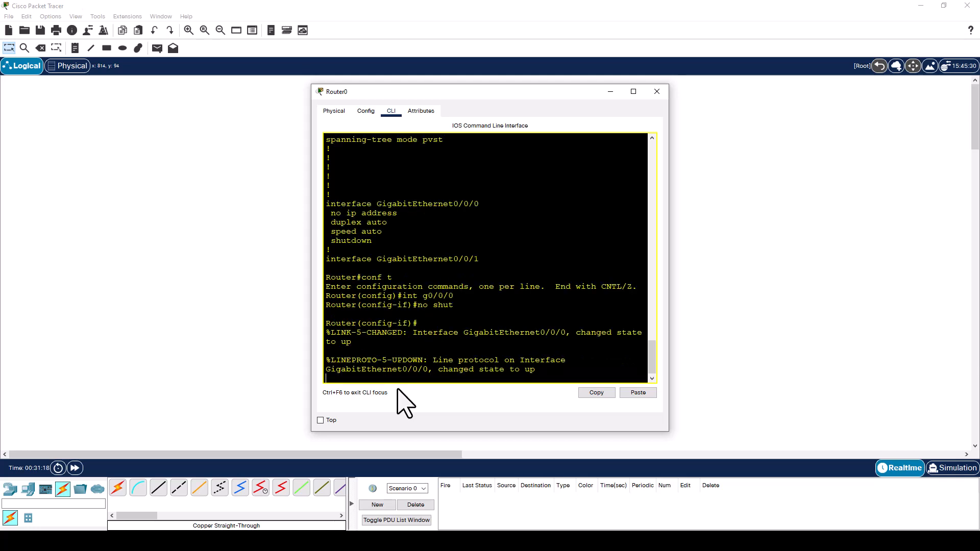
{"action": "left_click", "coordinate": [657, 92]}
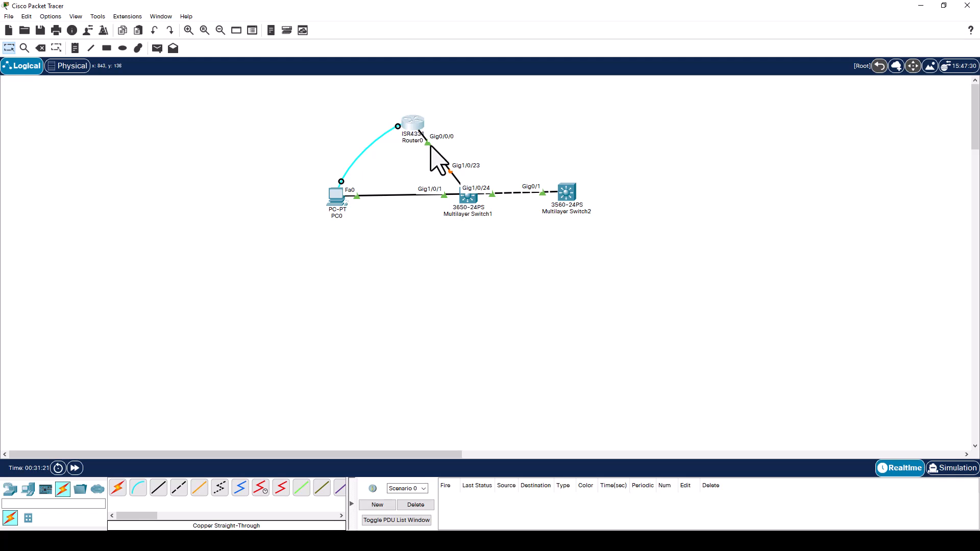
{"action": "left_click", "coordinate": [75, 467]}
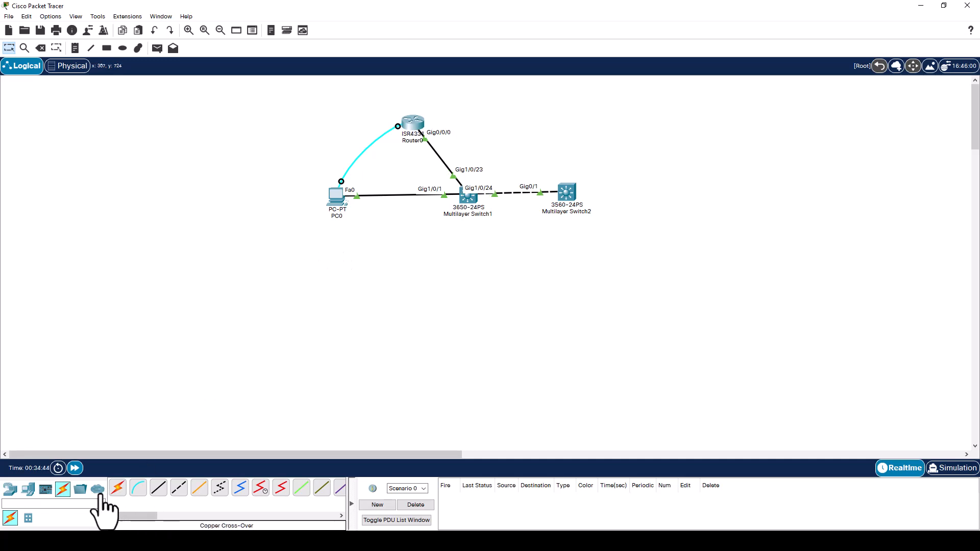
Add a second PC to the workspace below PC0 and Multilayer Switch1.
{"action": "left_click", "coordinate": [28, 489]}
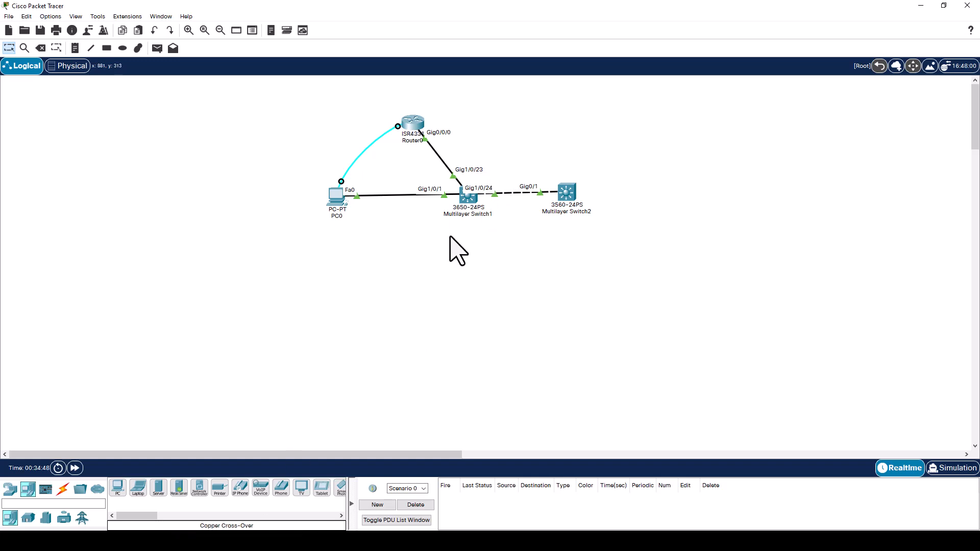
{"action": "left_click", "coordinate": [118, 488]}
{"action": "left_click", "coordinate": [394, 277]}
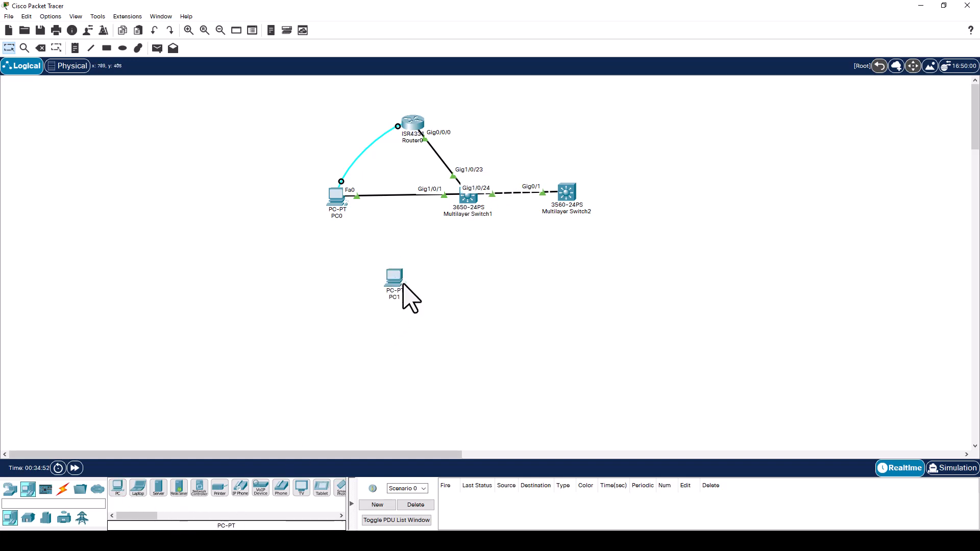
Connect PC1's FastEthernet0 to GigabitEthernet1/0/2 on Multilayer Switch1 with a copper cross-over cable and fast-forward the network time.
{"action": "left_click", "coordinate": [63, 488]}
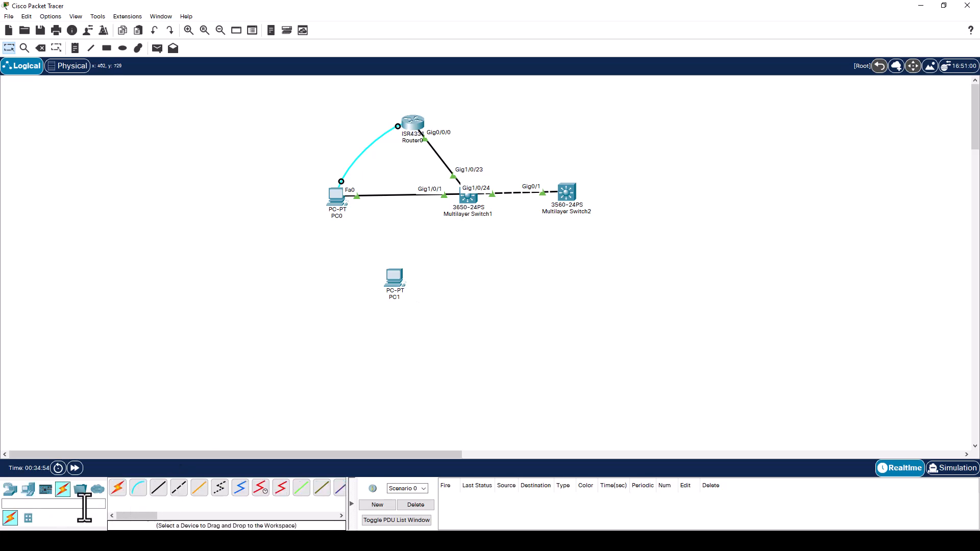
{"action": "left_click", "coordinate": [179, 490]}
{"action": "left_click", "coordinate": [400, 282]}
{"action": "left_click", "coordinate": [418, 314]}
{"action": "left_click", "coordinate": [462, 198]}
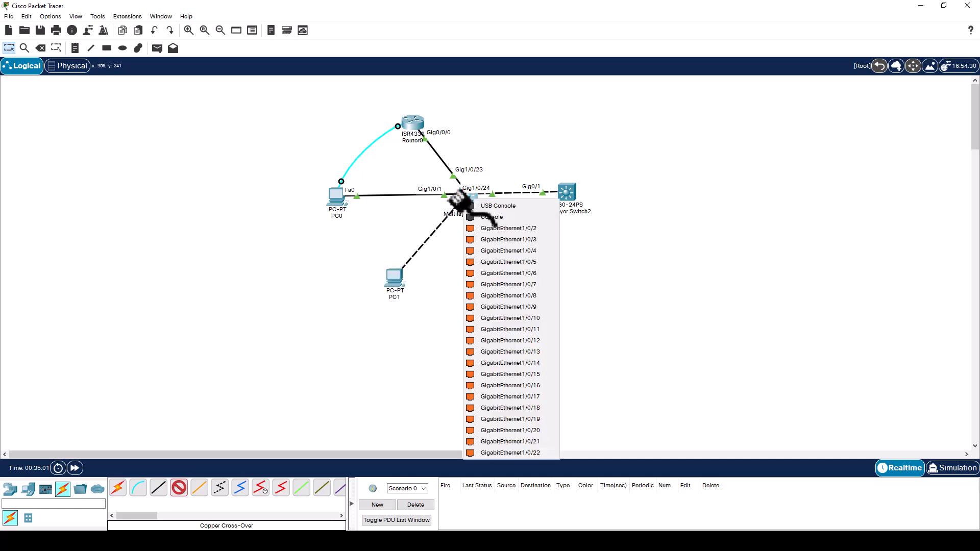
{"action": "left_click", "coordinate": [499, 227]}
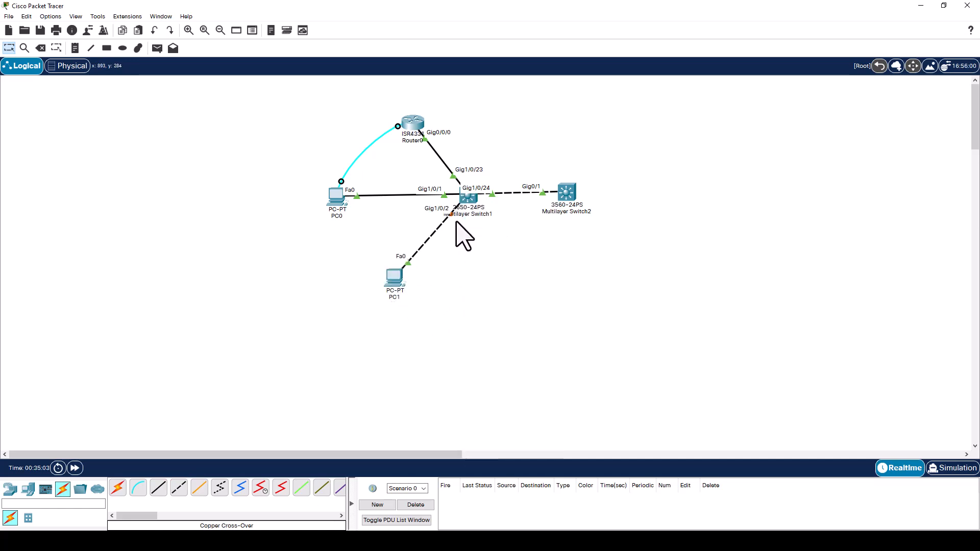
{"action": "left_click", "coordinate": [75, 467]}
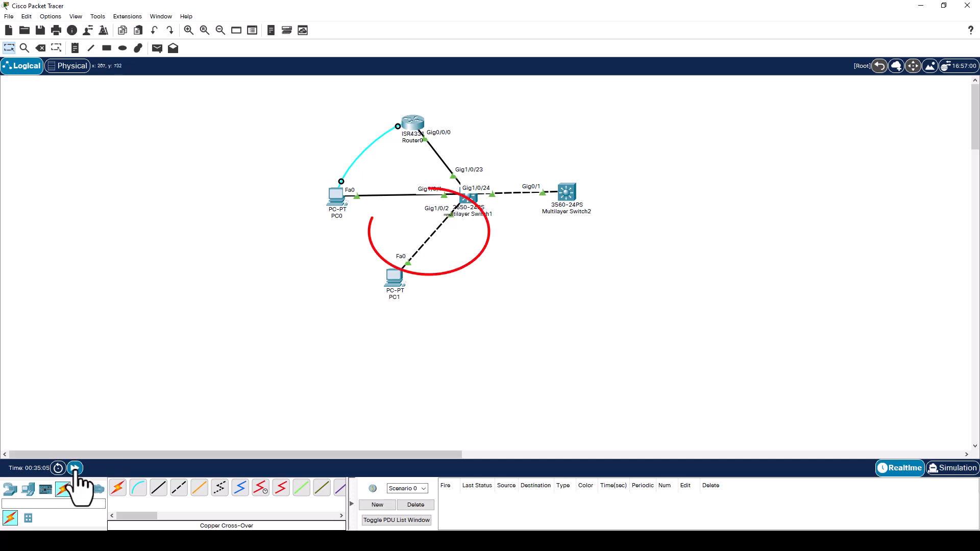
Open Multilayer Switch1's command line in a maximized window to review its mdix auto command history.
{"action": "left_click", "coordinate": [467, 214]}
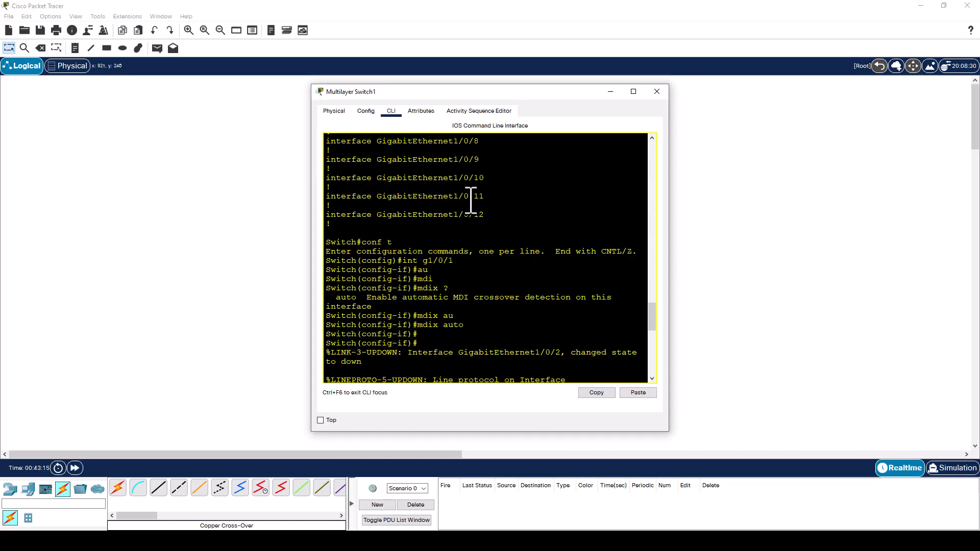
{"action": "left_click", "coordinate": [633, 92]}
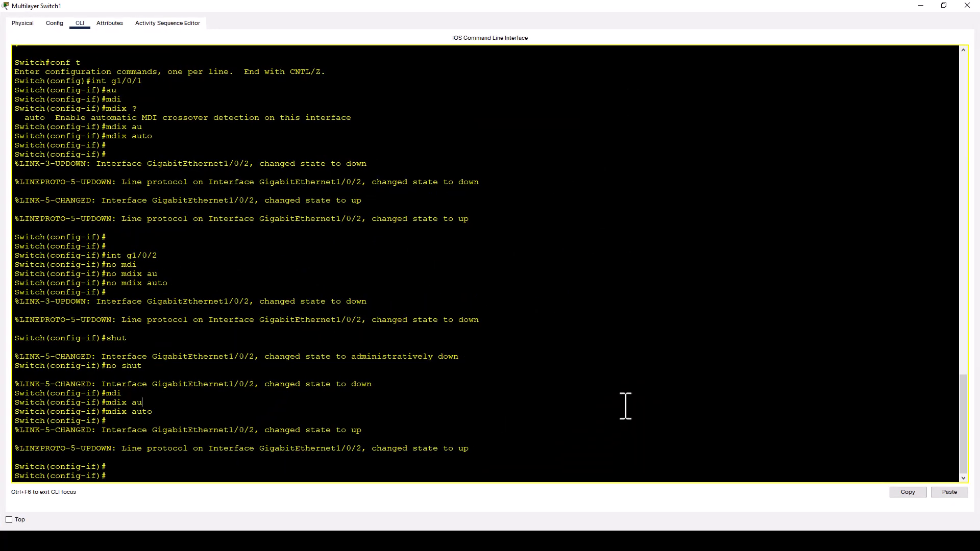
Select interface g1/0/2 on Multilayer Switch1 and disable its automatic crossover detection with no mdix auto.
{"action": "key", "text": "Return"}
{"action": "key", "text": "Return"}
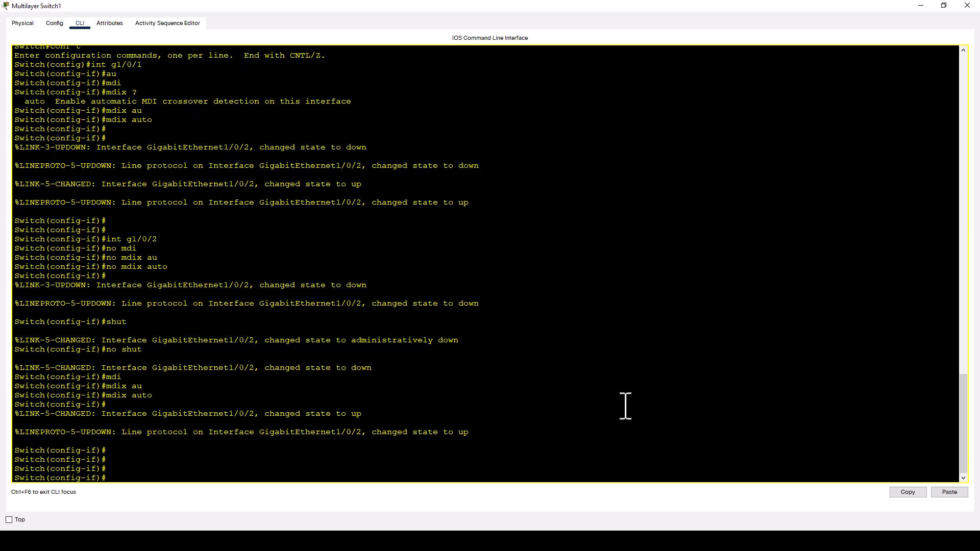
{"action": "key", "text": "alt+Tab"}
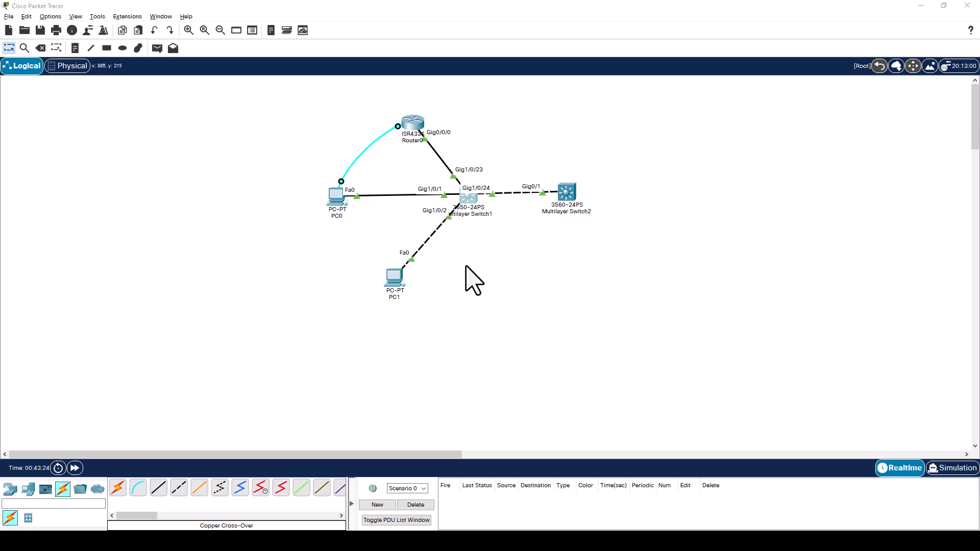
{"action": "key", "text": "alt+Tab"}
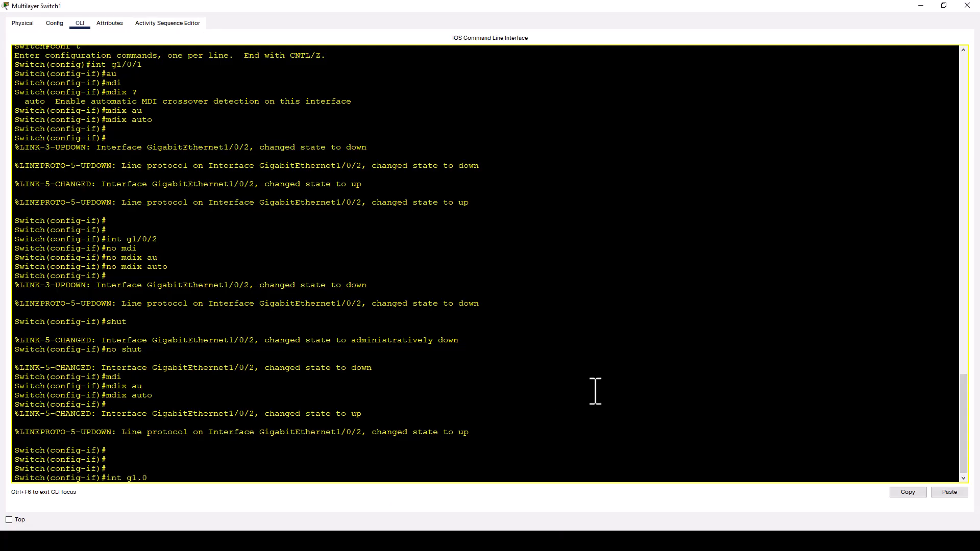
{"action": "key", "text": "Return"}
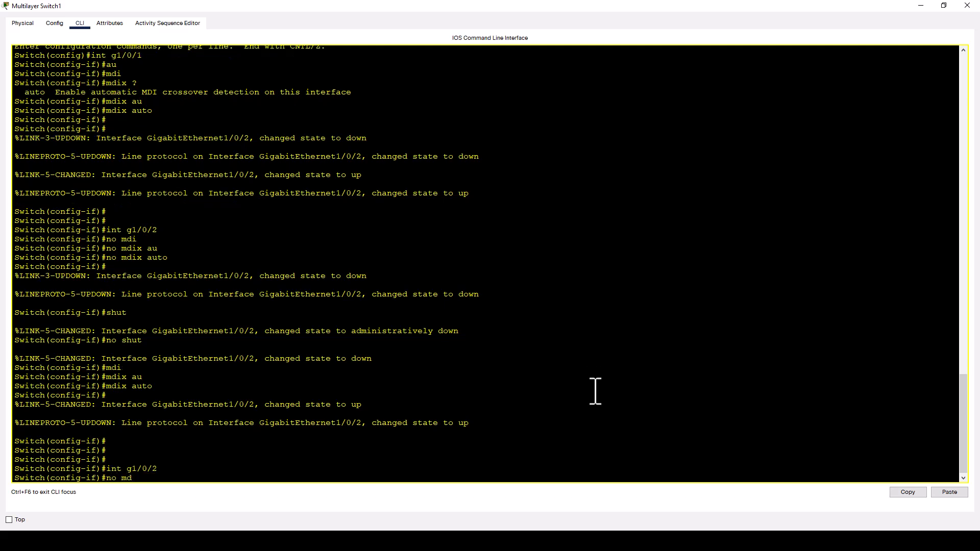
{"action": "type", "text": "no mdi"}
{"action": "key", "text": "Tab"}
{"action": "type", "text": "au"}
{"action": "key", "text": "Tab"}
{"action": "type", "text": "'"}
{"action": "key", "text": "Return"}
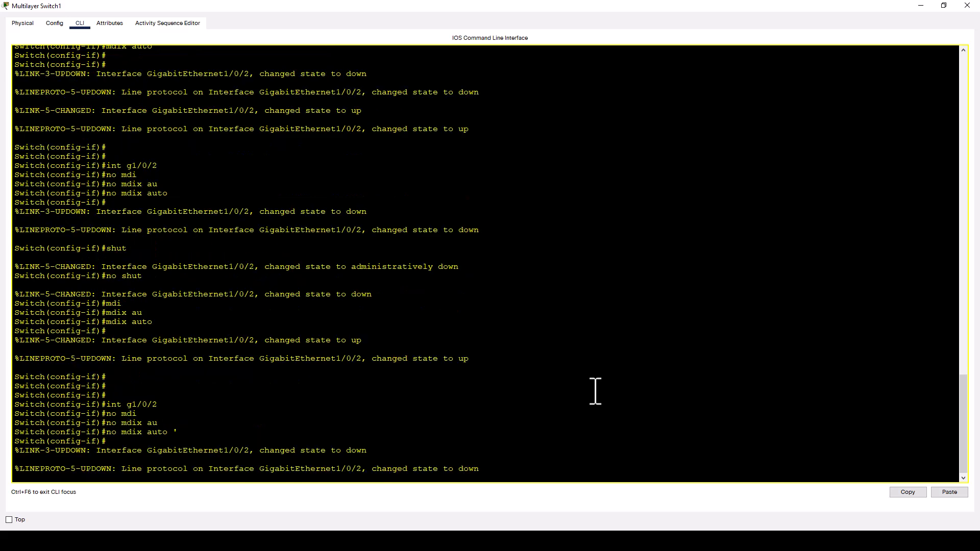
Restart interface g1/0/2 with shut and no shut, return to the topology workspace and fast-forward the network time.
{"action": "type", "text": "shut"}
{"action": "key", "text": "Return"}
{"action": "type", "text": "no shut"}
{"action": "key", "text": "Return"}
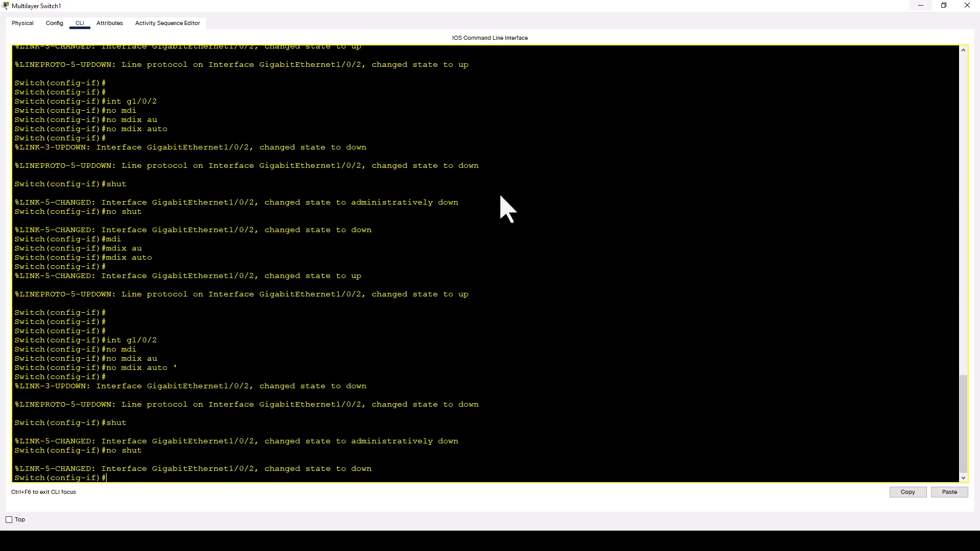
{"action": "key", "text": "alt+Tab"}
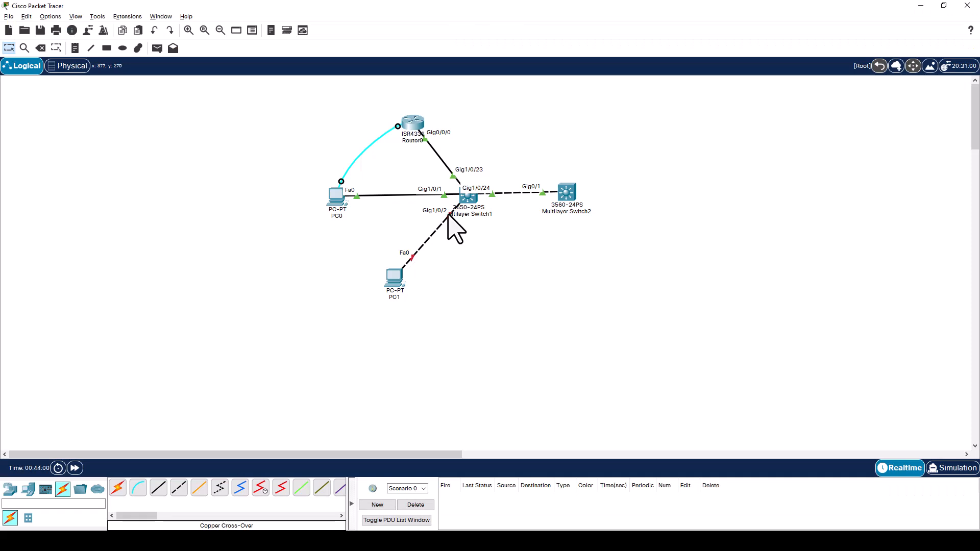
{"action": "left_click", "coordinate": [80, 468]}
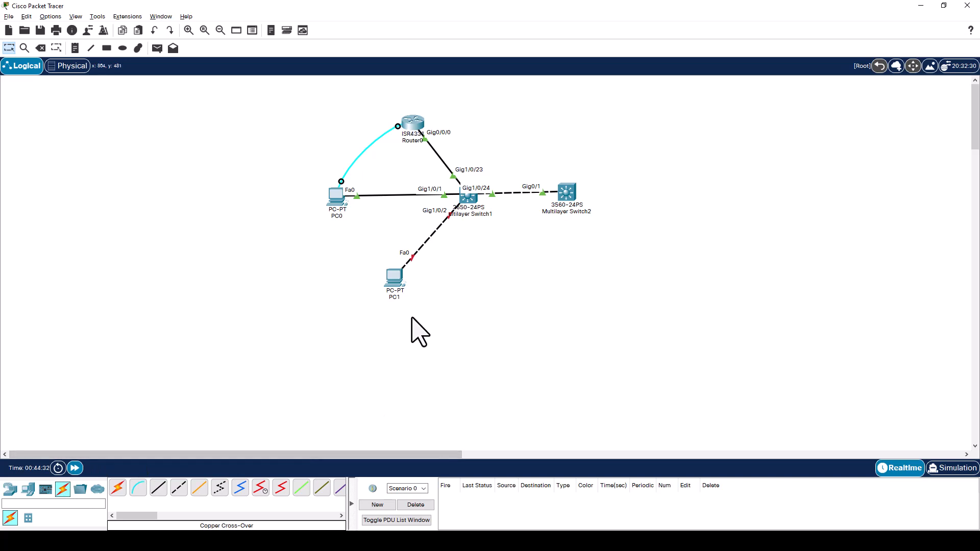